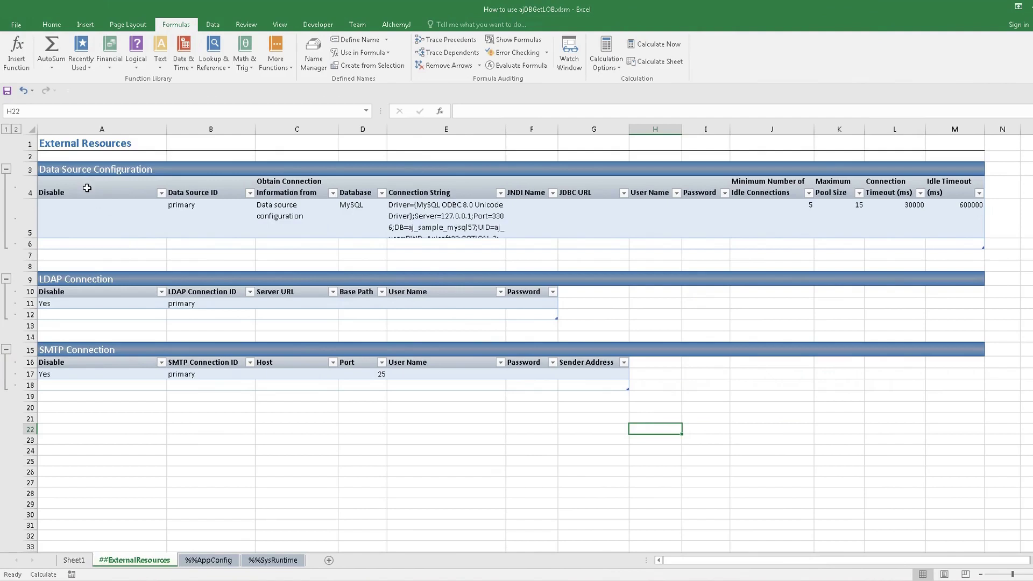
Review the data source configuration in Excel and, in MySQL Workbench, the record with ID 1001 and the table name tb_supporting_doc.
left_click_drag(87, 188, 944, 217)
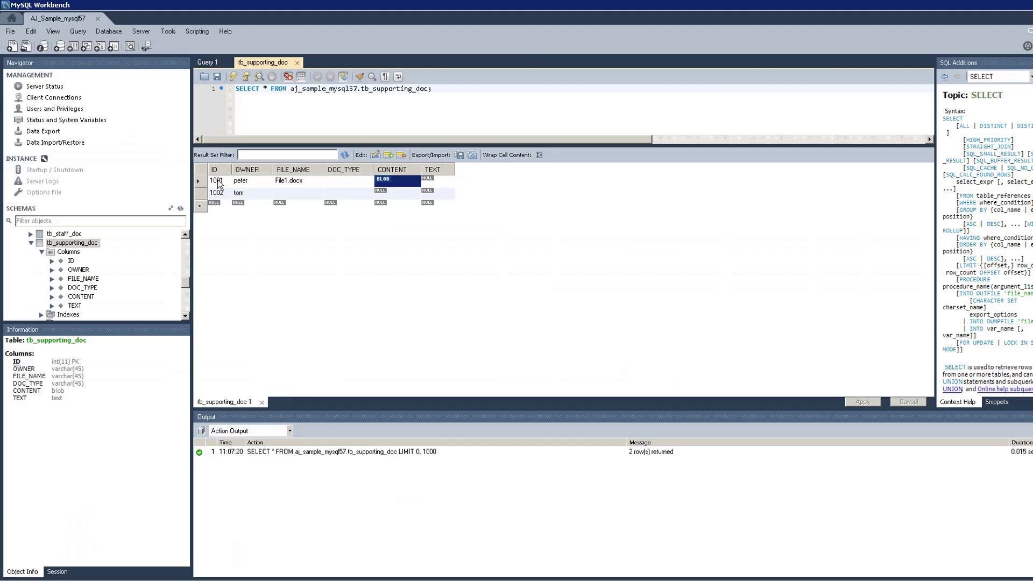
left_click(217, 181)
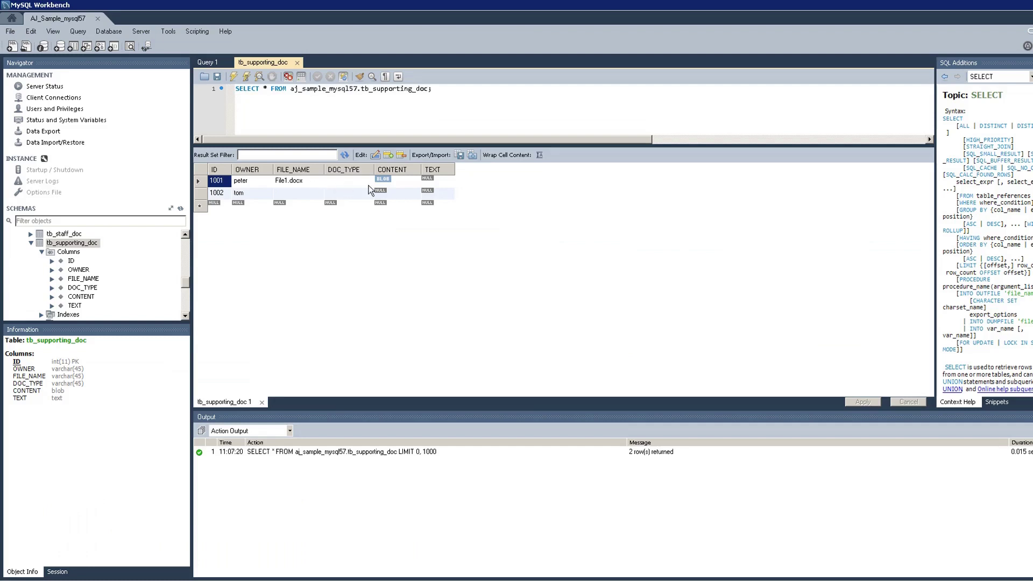
left_click(397, 186, "shift")
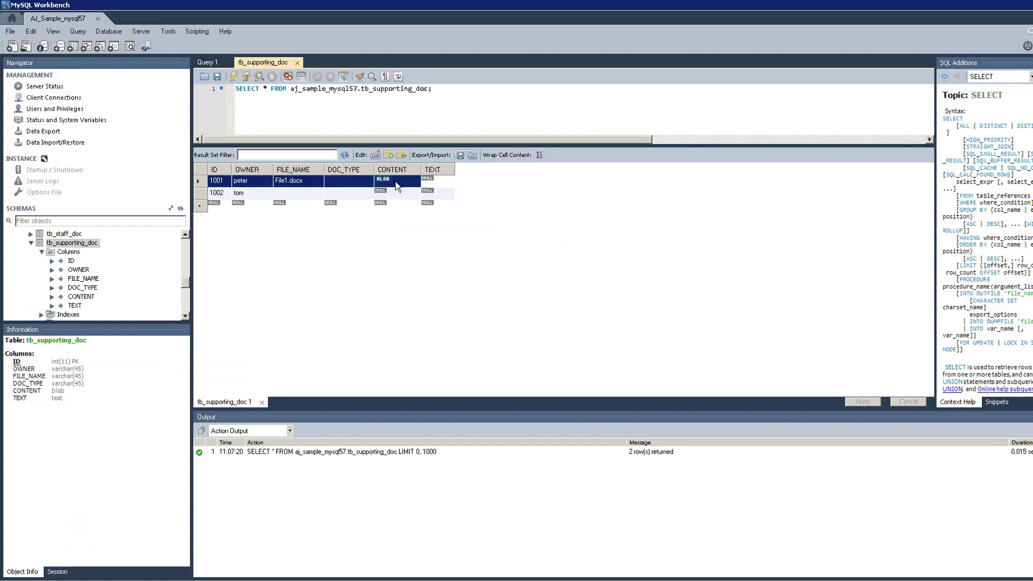
left_click(362, 96)
double_click(428, 90)
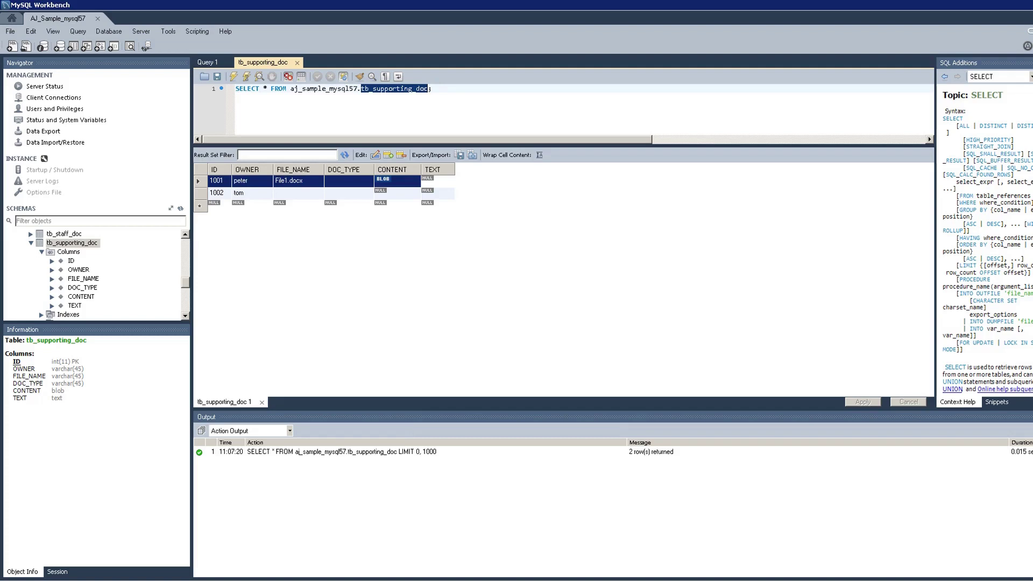
Switch back to Excel, add a DB Schema component for the database table tb_supporting_doc, and select the whole schema table for review.
key("alt+Tab")
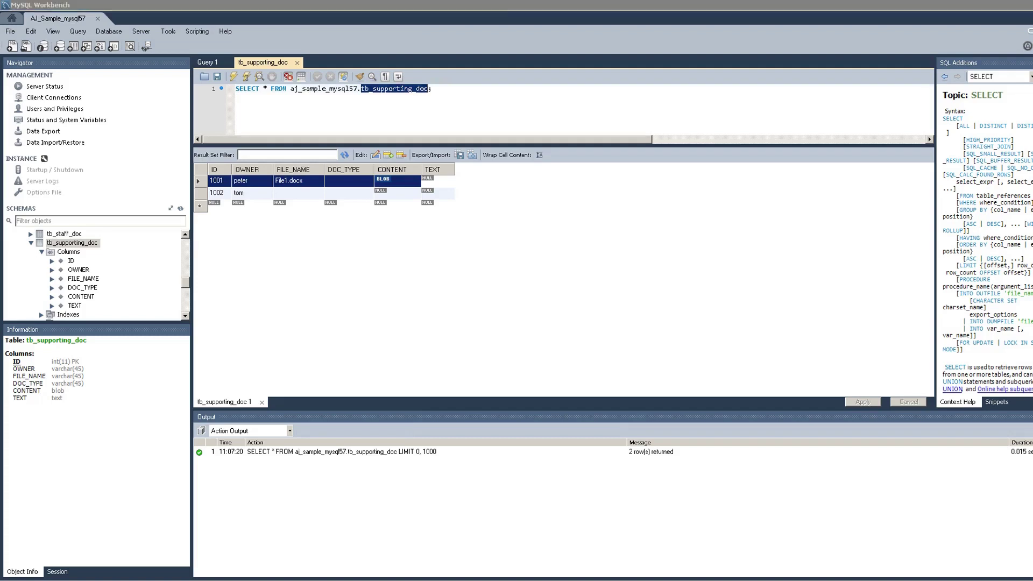
left_click(93, 66)
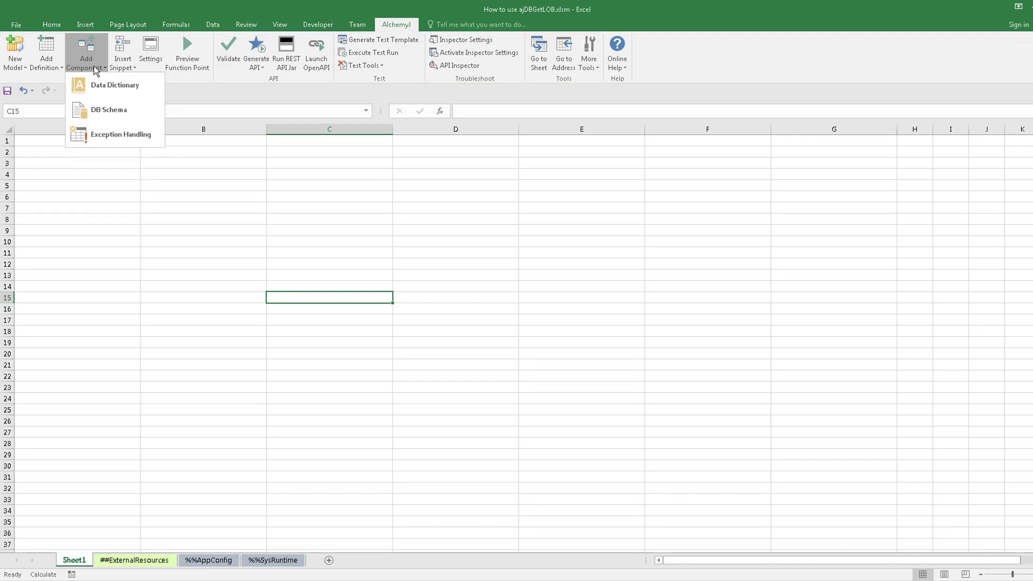
left_click(107, 112)
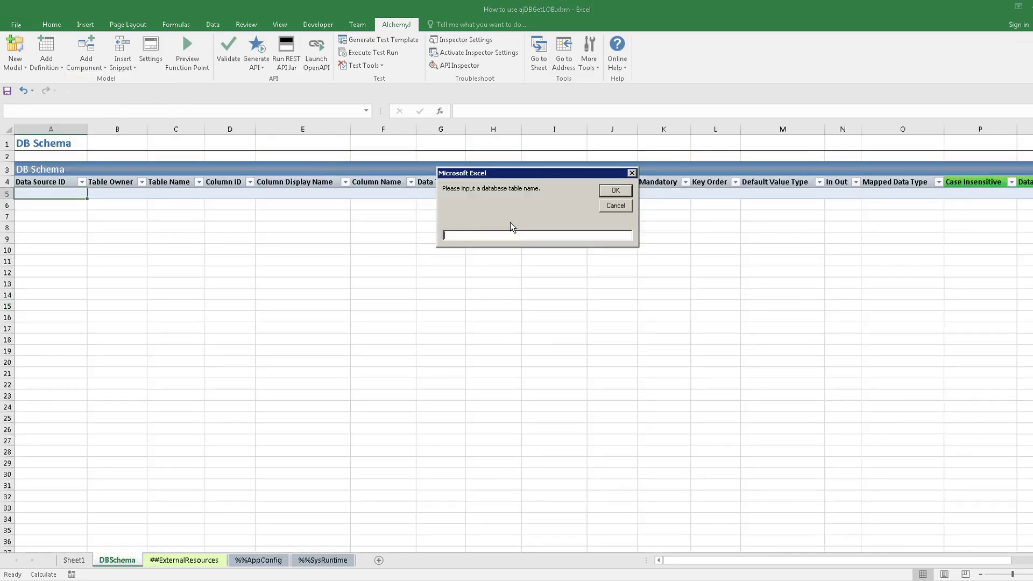
type("tb_supporting_doc")
left_click(615, 190)
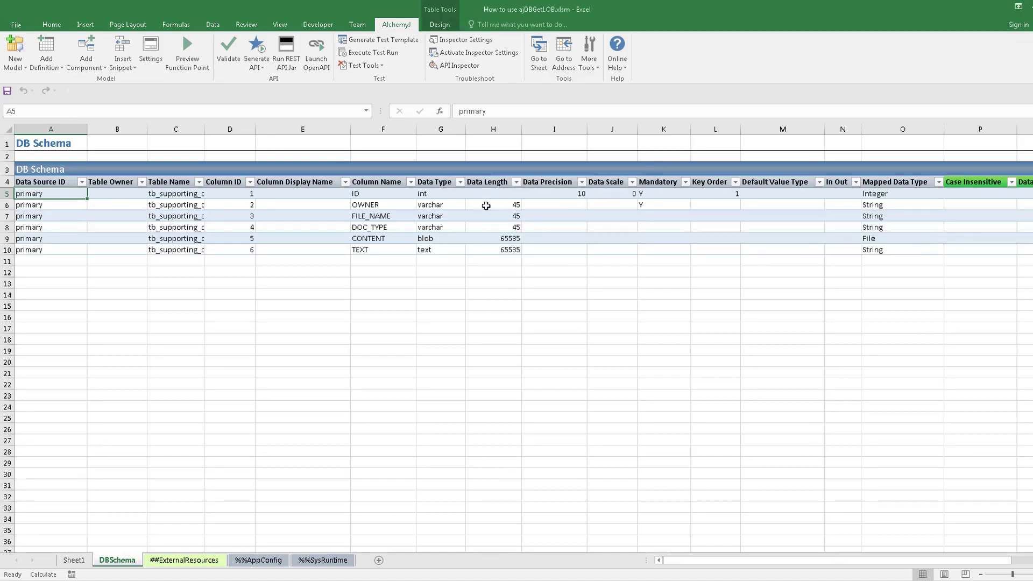
key("Up")
left_click_drag(764, 565, 864, 564)
key("ctrl+a")
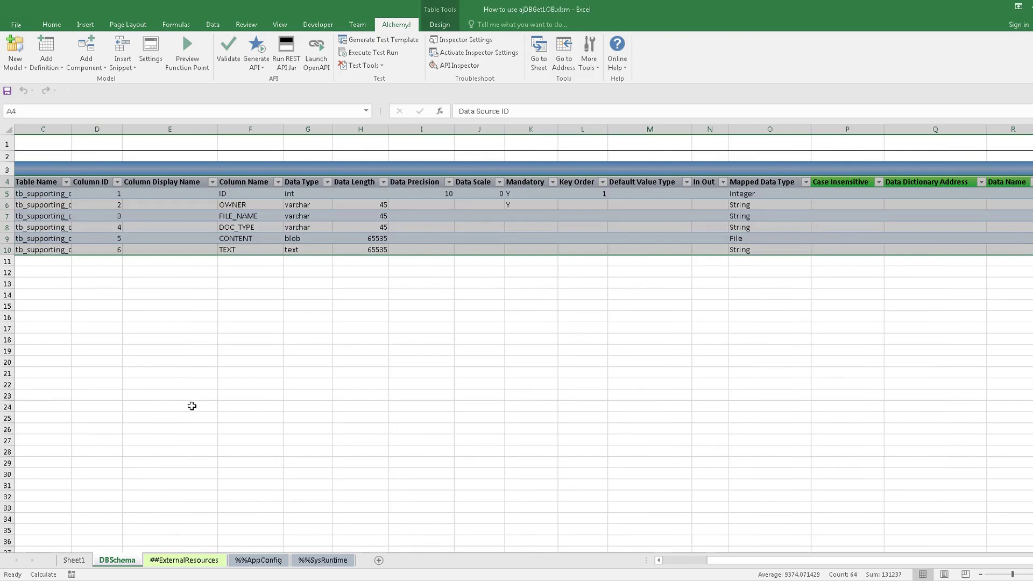
Insert a LOB Info snippet at cell A2 of Sheet1 and look over its LOB and CLOB column headers.
left_click(74, 561)
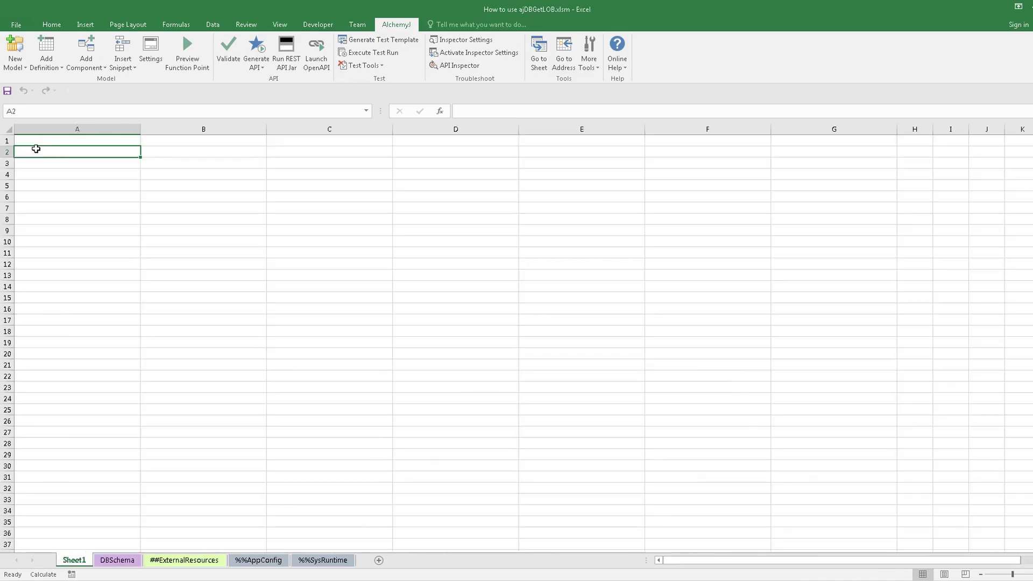
left_click(123, 66)
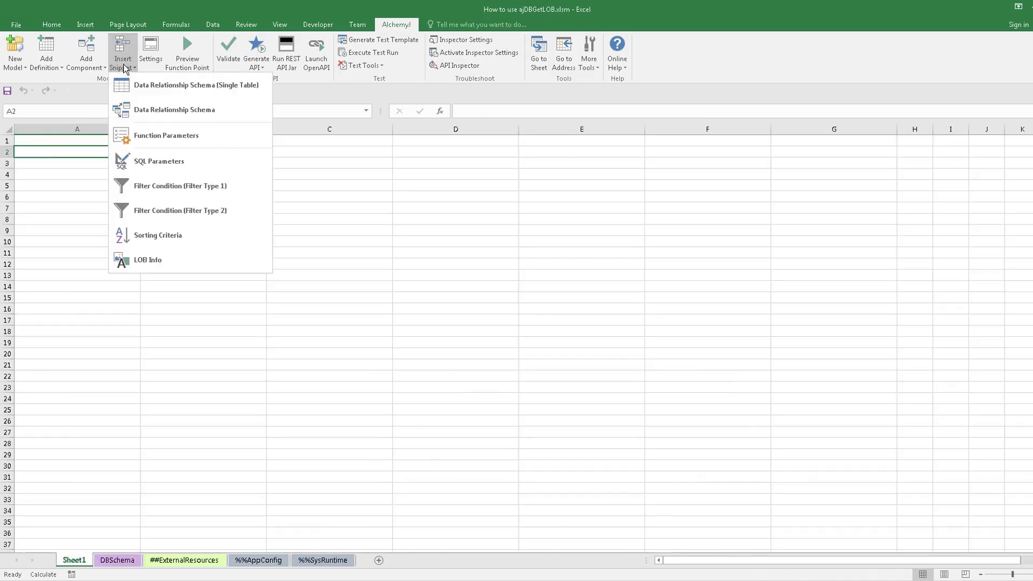
left_click(138, 260)
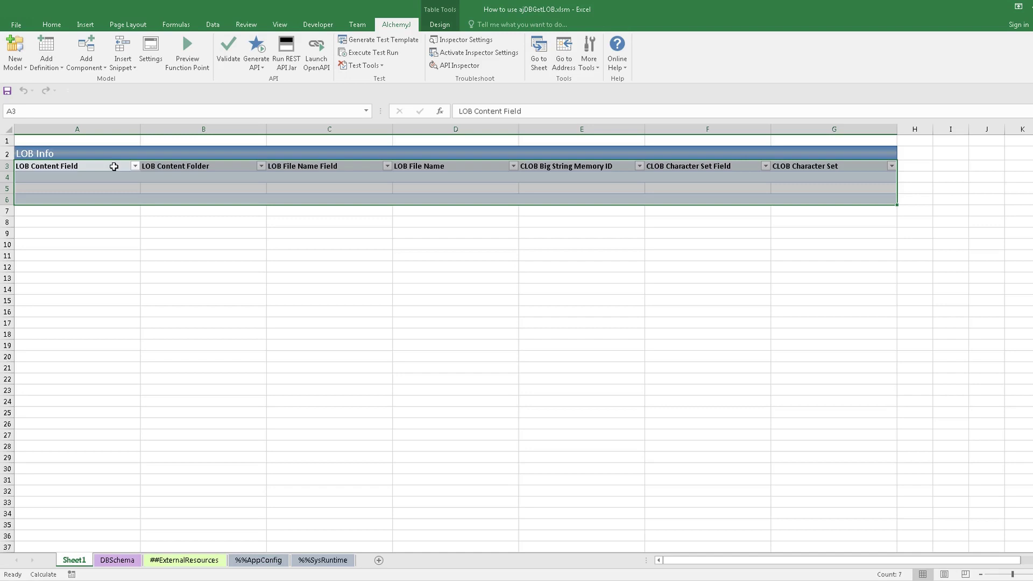
left_click(114, 167)
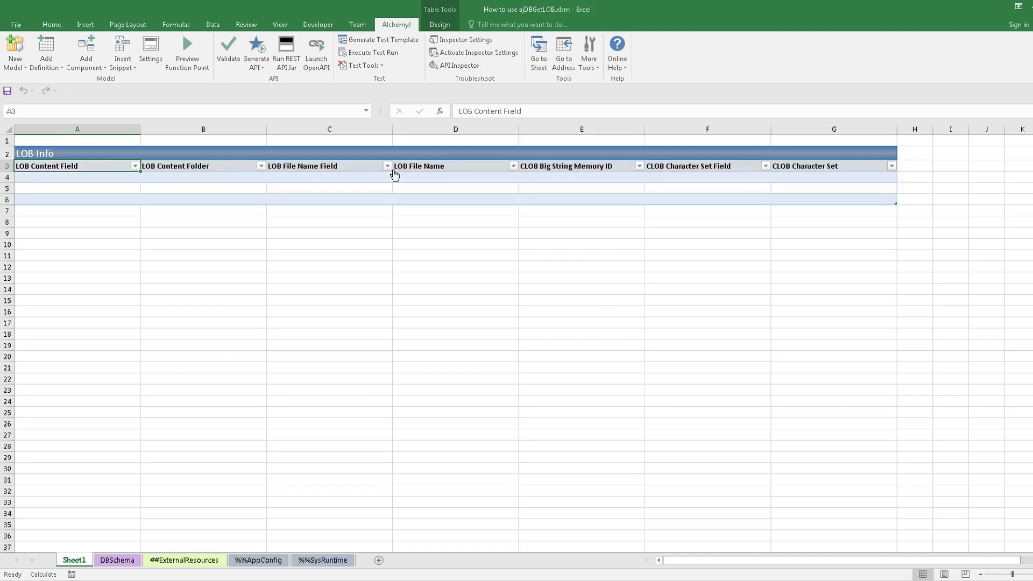
left_click(428, 164, "shift")
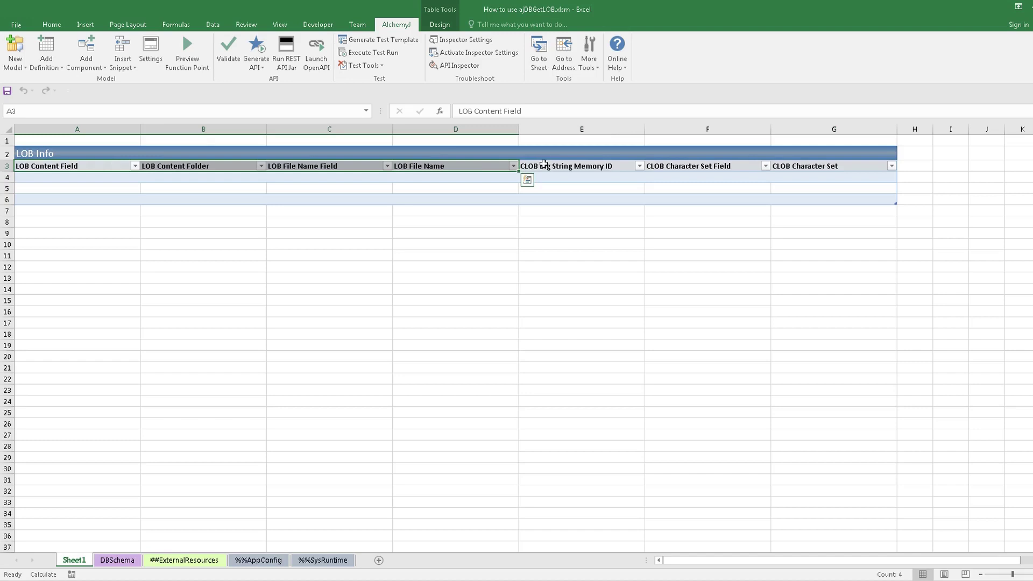
left_click(543, 164)
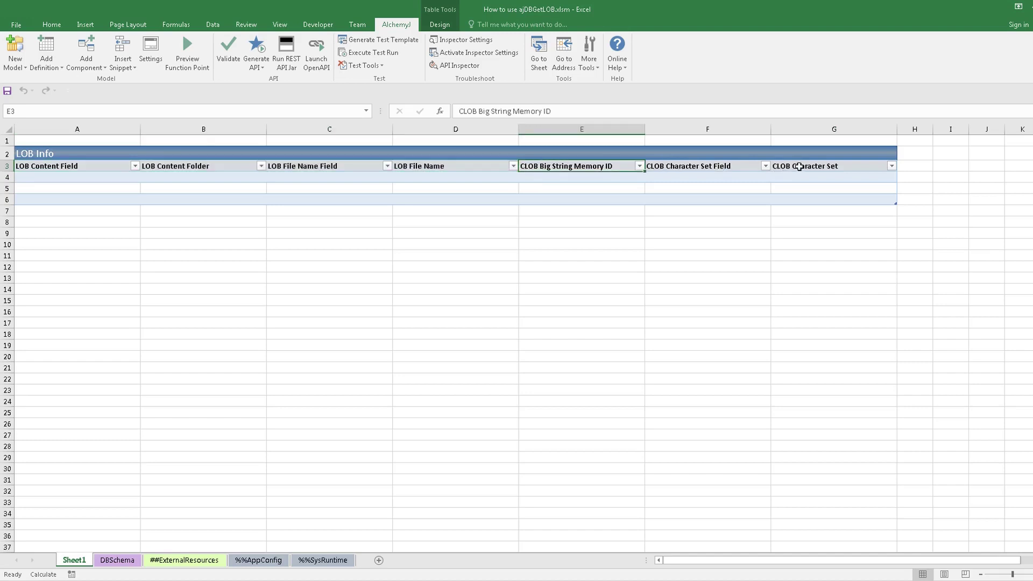
left_click(803, 161, "shift")
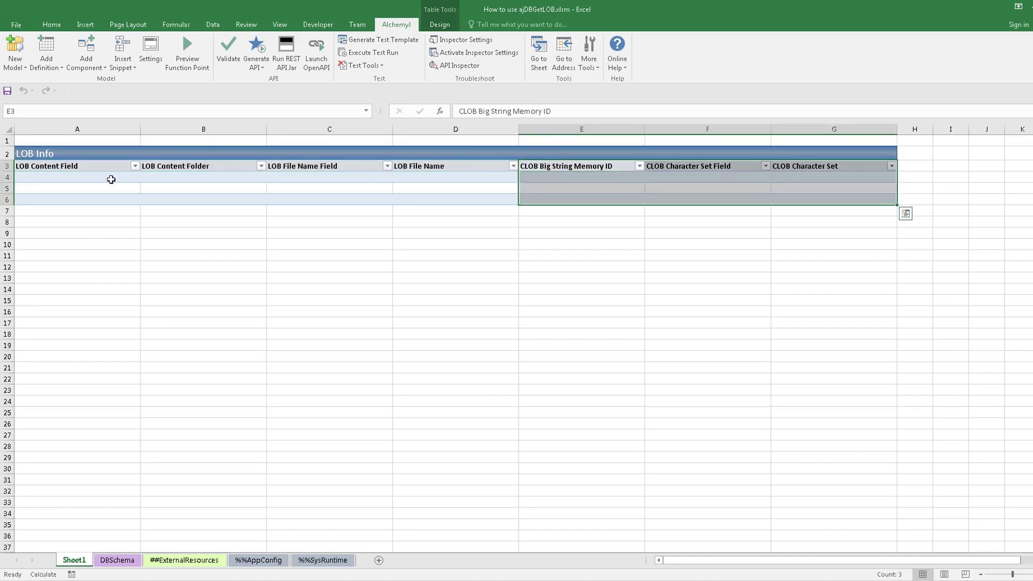
Fill the first LOB Info row with content field CONTENT, content folder D:\AlchemyJ\Download and file name newfile.doc.
left_click(109, 179)
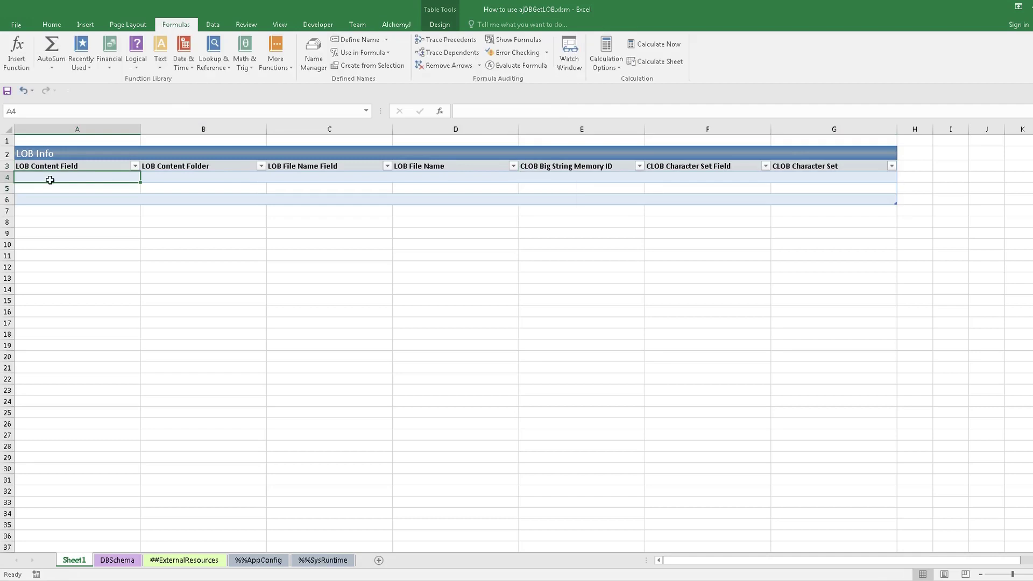
type("CONTENT")
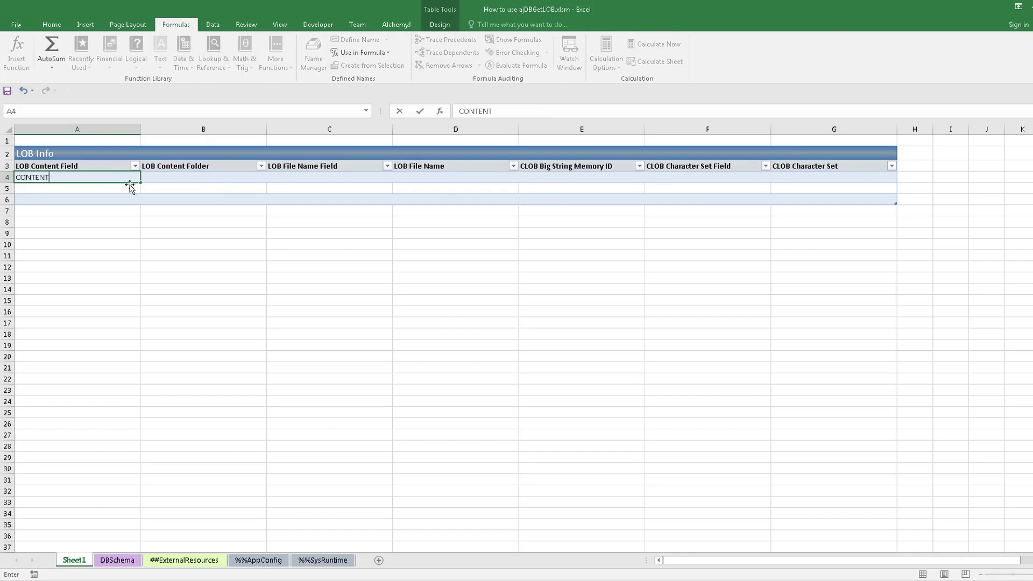
left_click(170, 177)
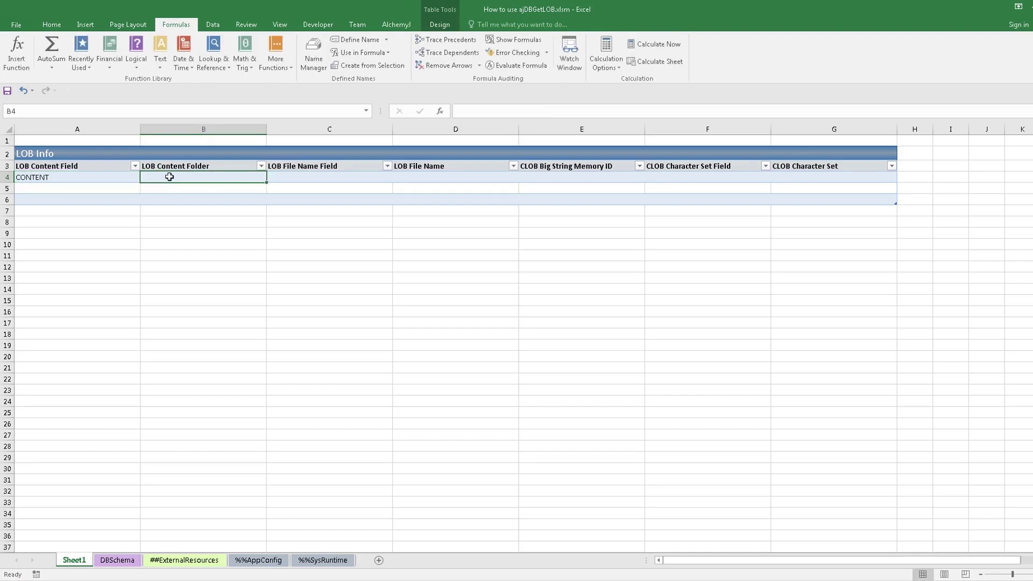
type("D:\\Alchemy")
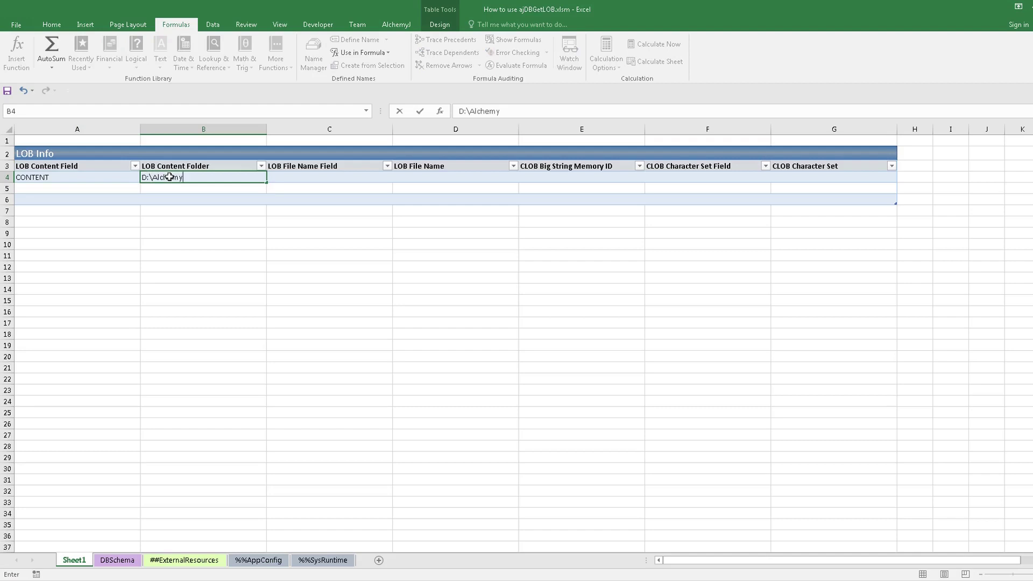
type("J\\Download")
left_click(292, 177)
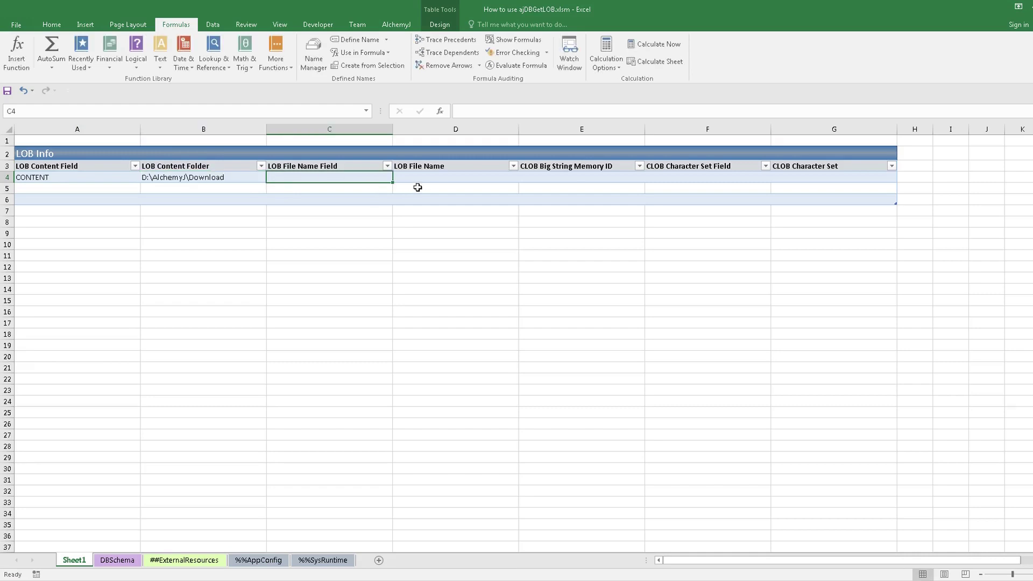
left_click(429, 175)
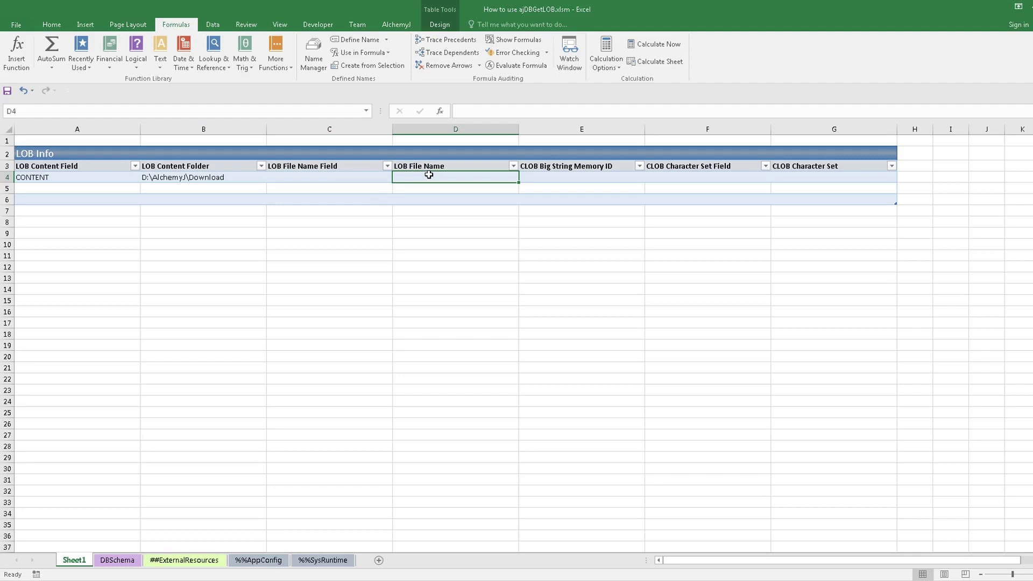
type("newfil")
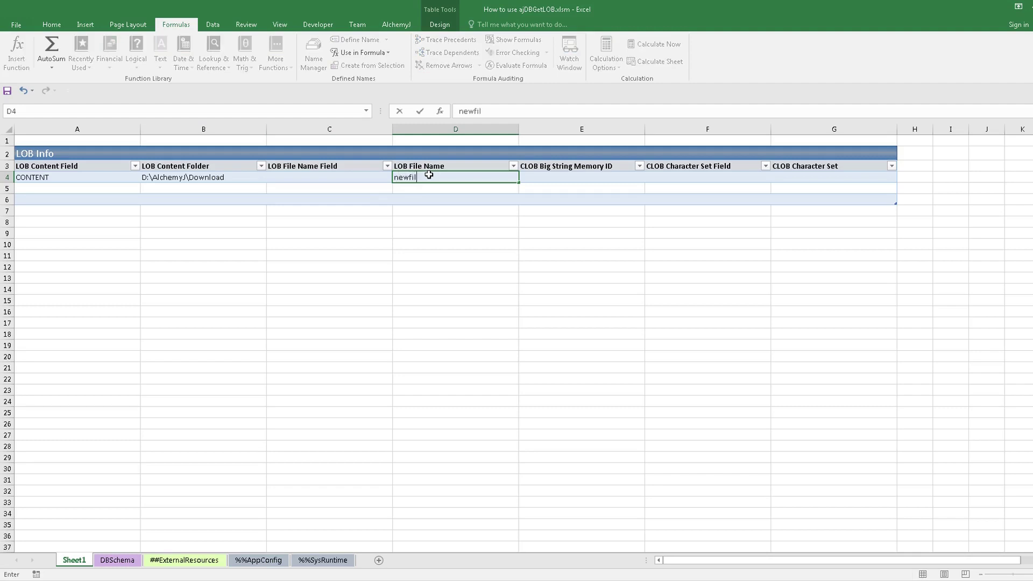
type("e.doc")
key("ctrl+Return")
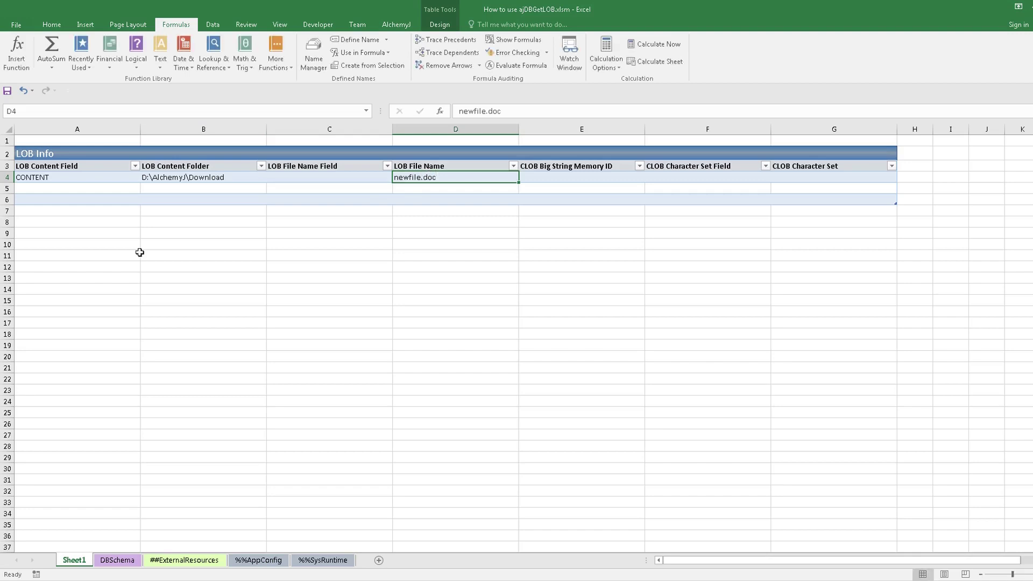
Start an ajDBGetLOB formula in B10 with table name "tb_supporting_doc" and LOB info range A3:G4.
left_click(168, 243)
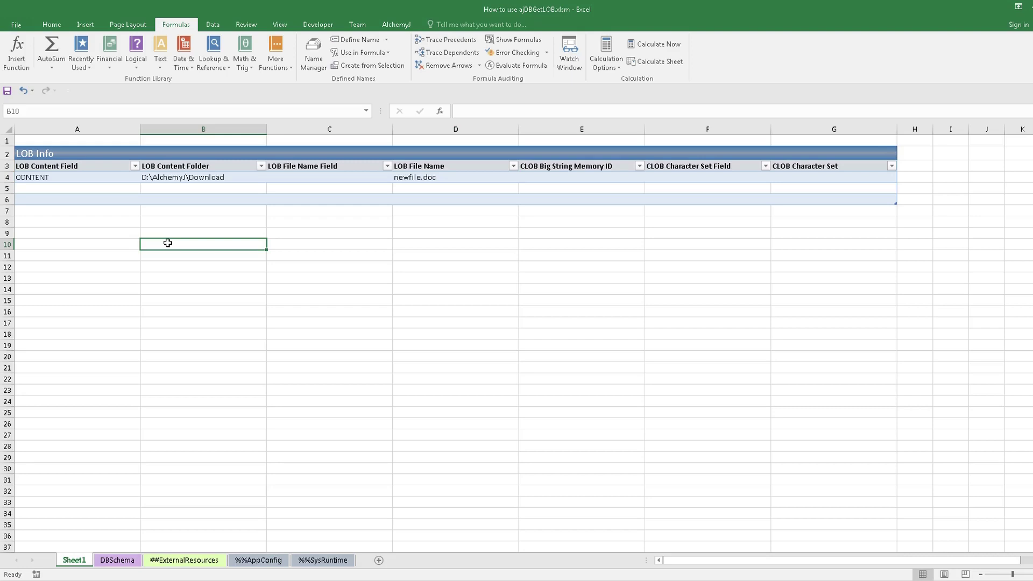
type("=ajdb")
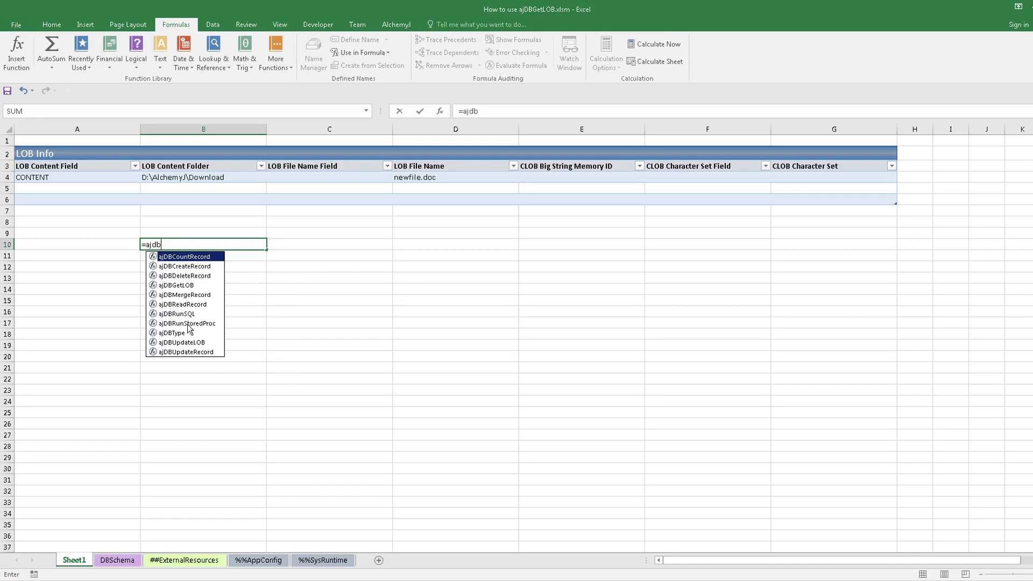
left_click(182, 286)
double_click(181, 286)
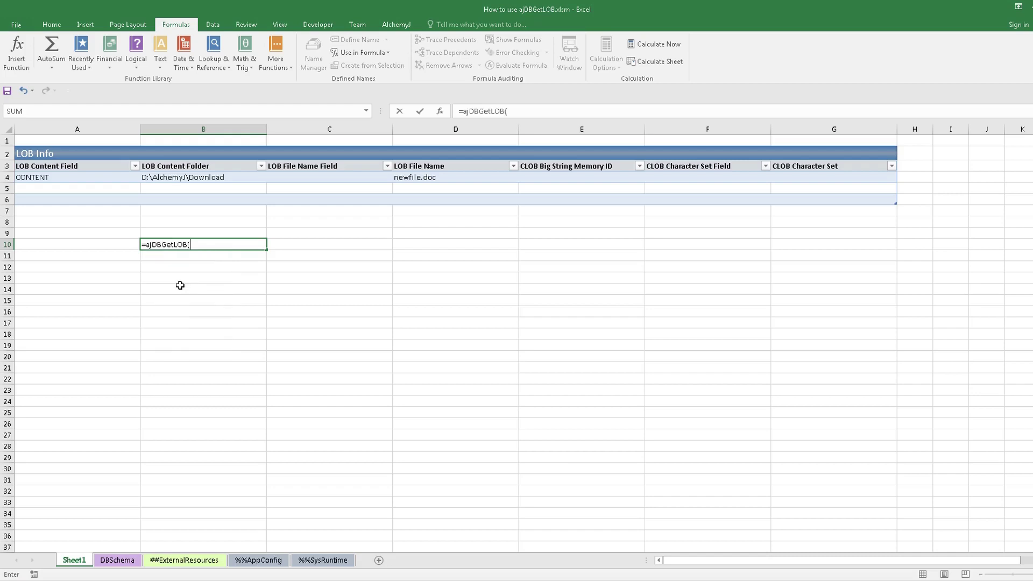
left_click(440, 113)
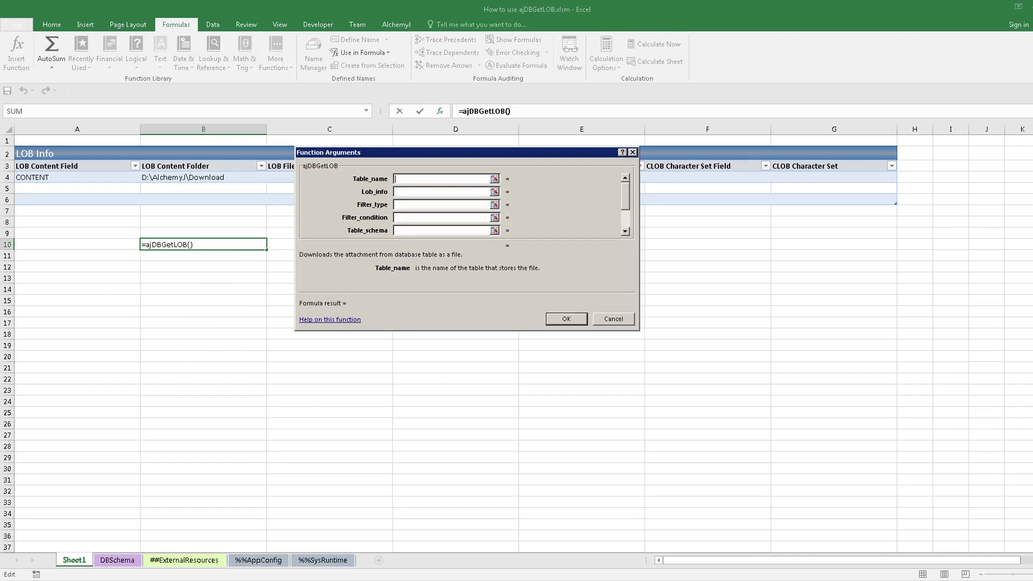
type("tb_supporting")
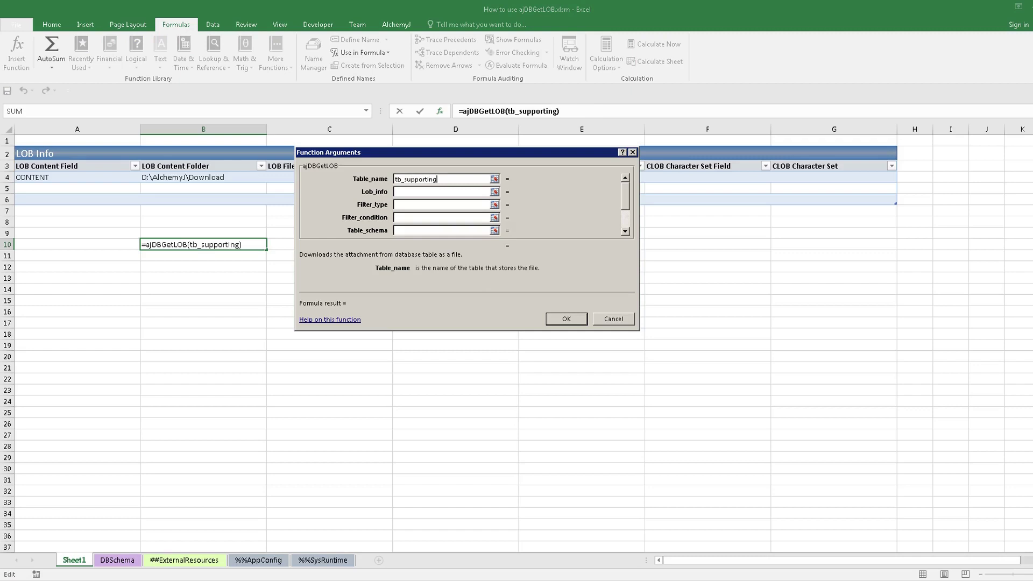
type("_doc")
key("Tab")
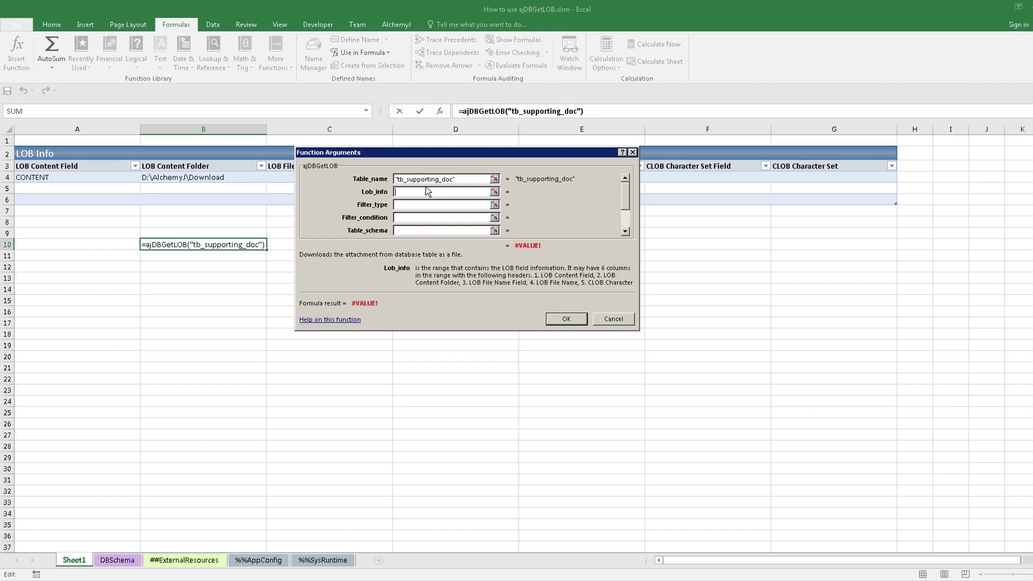
type("A3:G4")
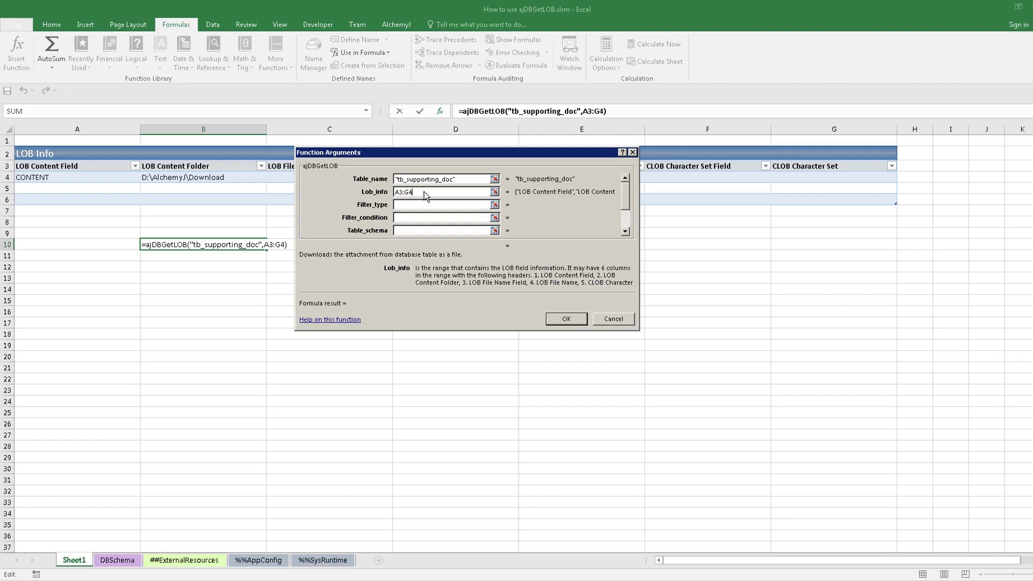
Set the function's filter type to 0, filter condition to "ID = 1001" and table schema to DBSchema!A4:R10.
left_click(420, 205)
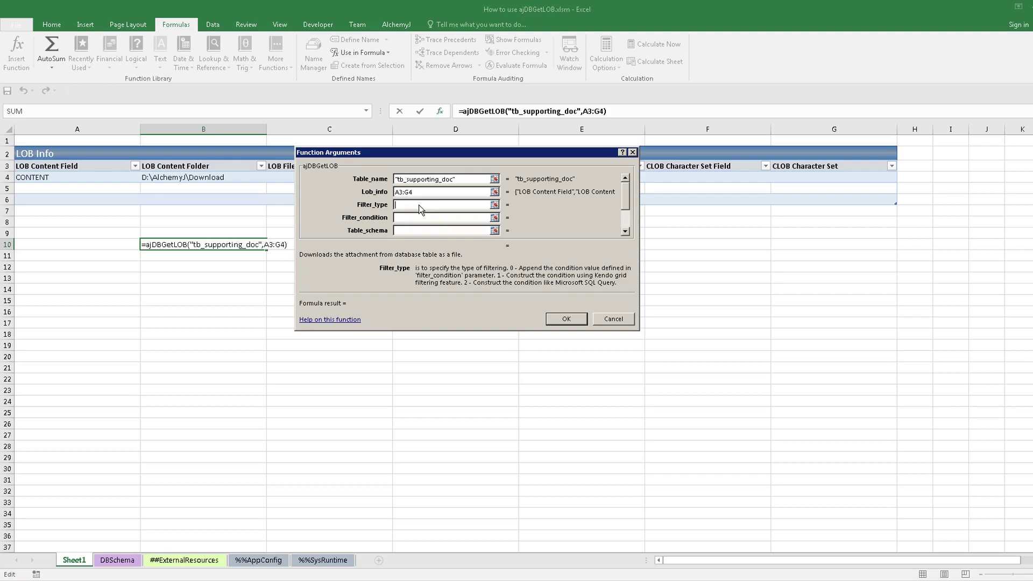
type("0")
left_click(416, 219)
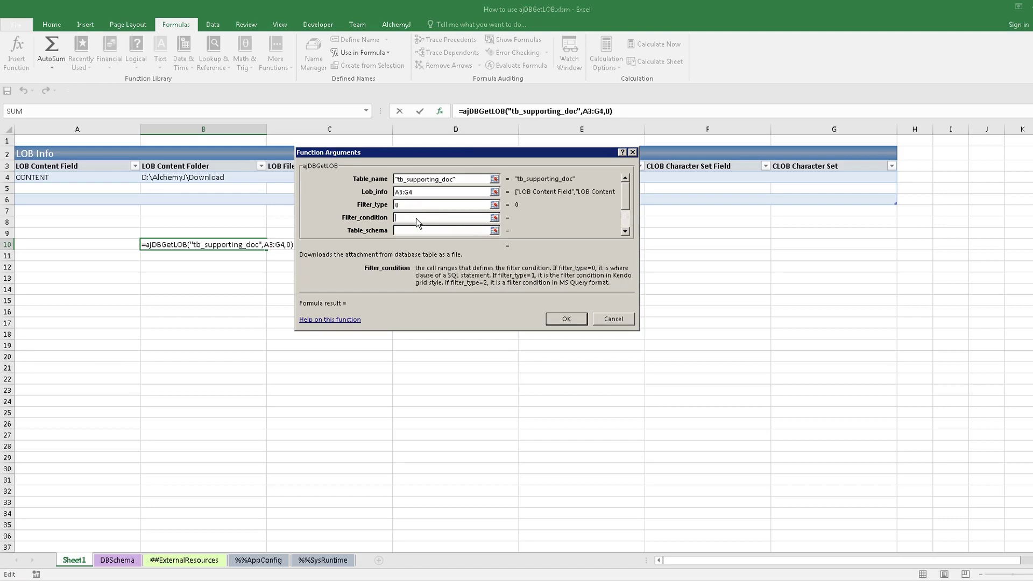
type("ID = 1001")
left_click(431, 232)
type("DBS")
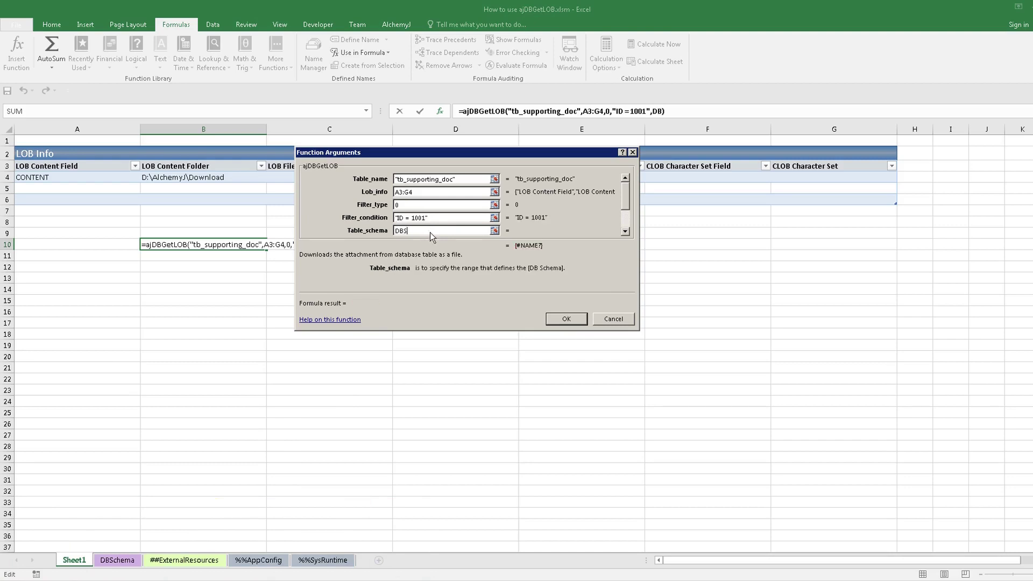
type("chema!A4:R10")
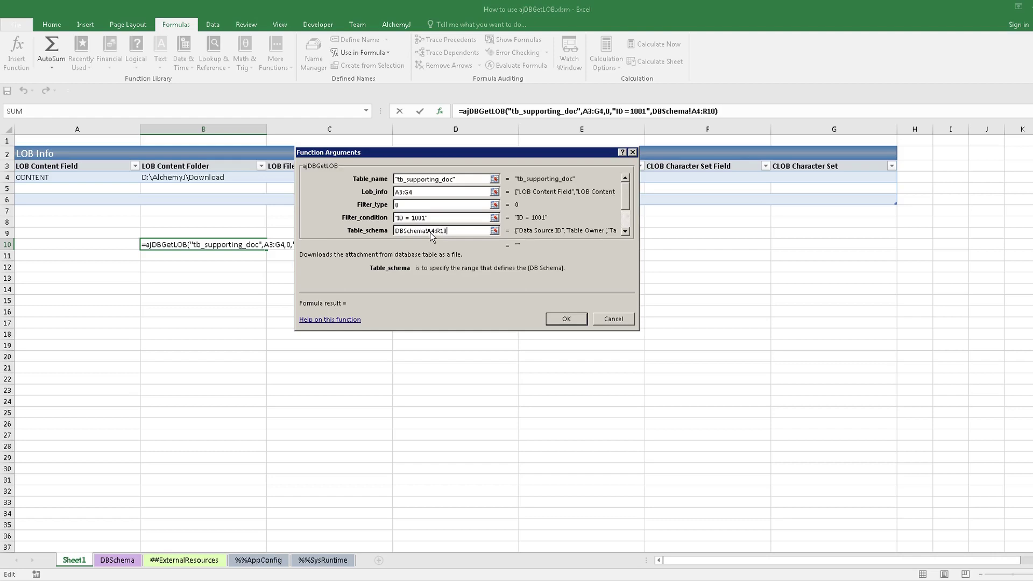
Leave the data source ID and run condition empty, set Run_by_function_point_only to false, and complete the formula.
key("Tab")
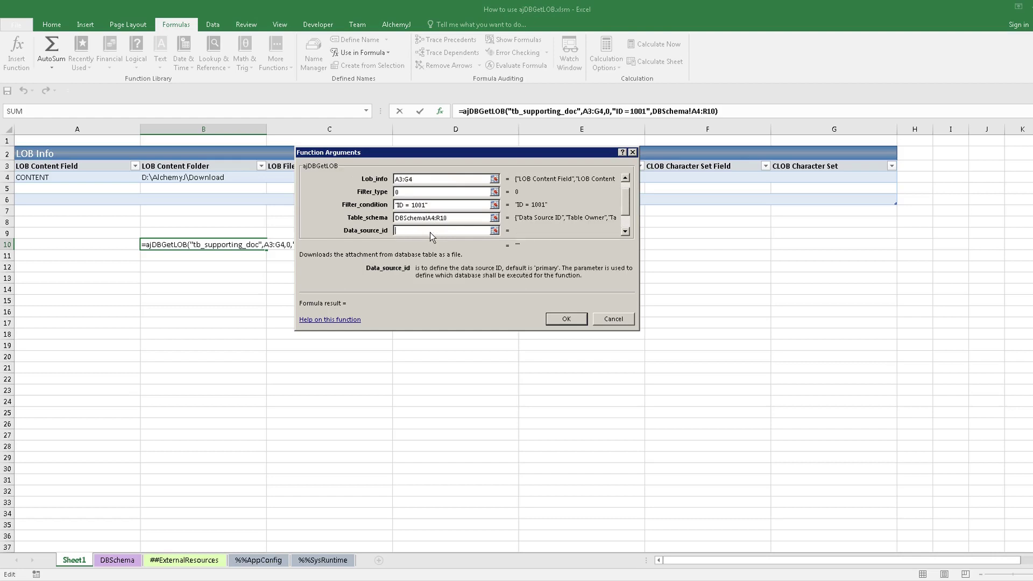
key("Tab")
key("Tab")
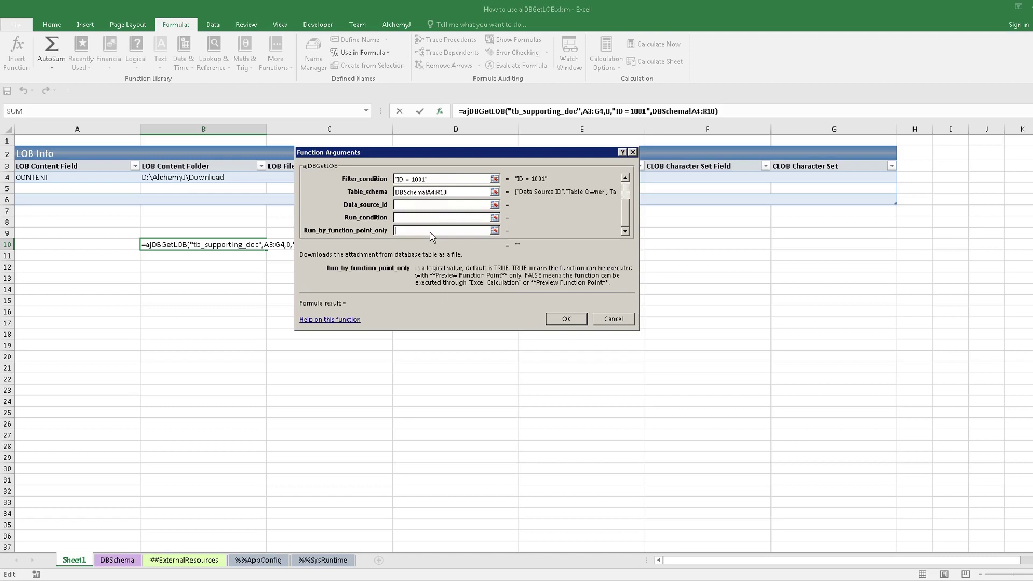
type("false")
left_click(551, 321)
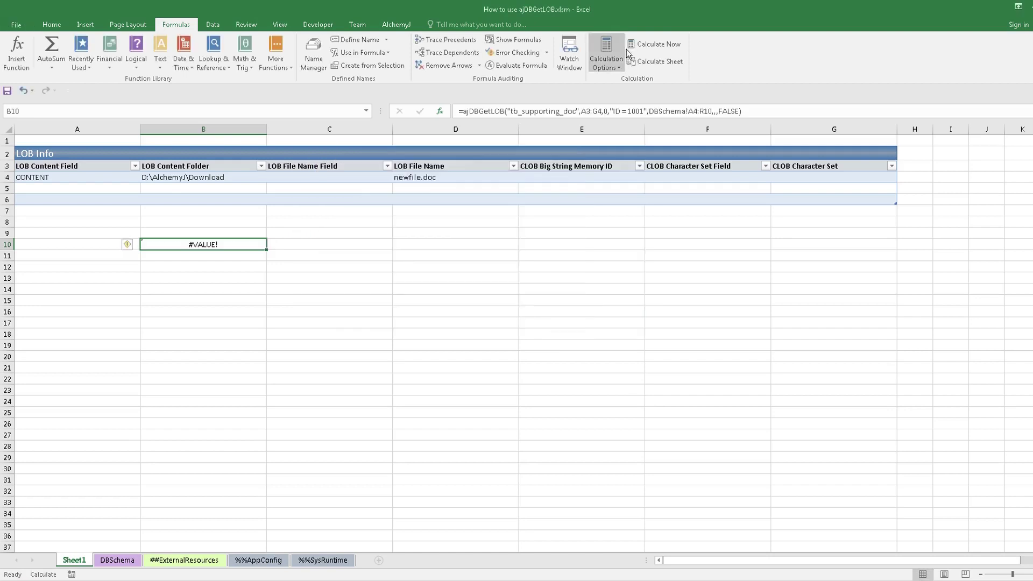
Calculate the sheet and select newfile.doc in the D:\AlchemyJ\Download folder in the file explorer.
left_click(640, 63)
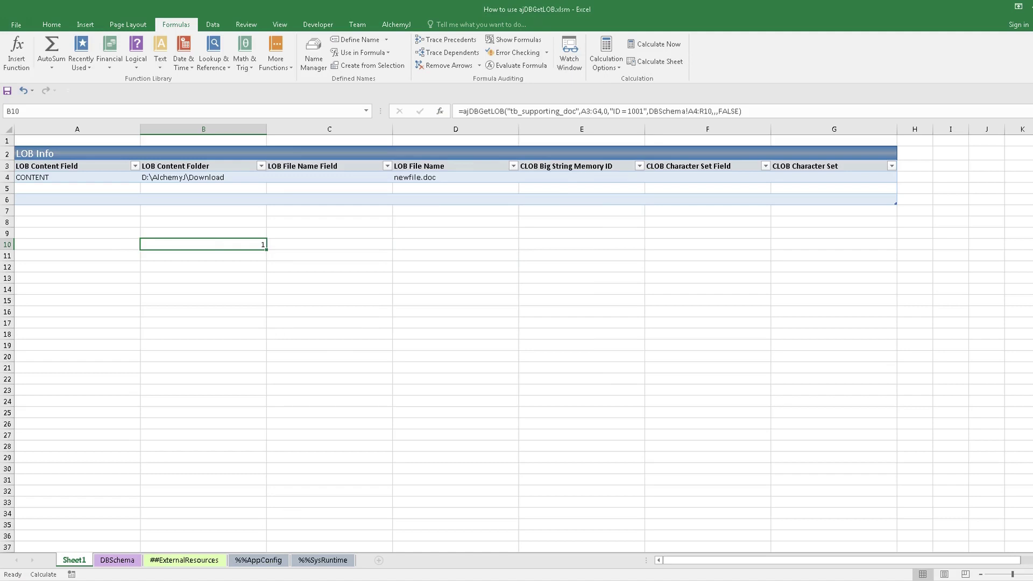
key("alt+Tab")
left_click(645, 185)
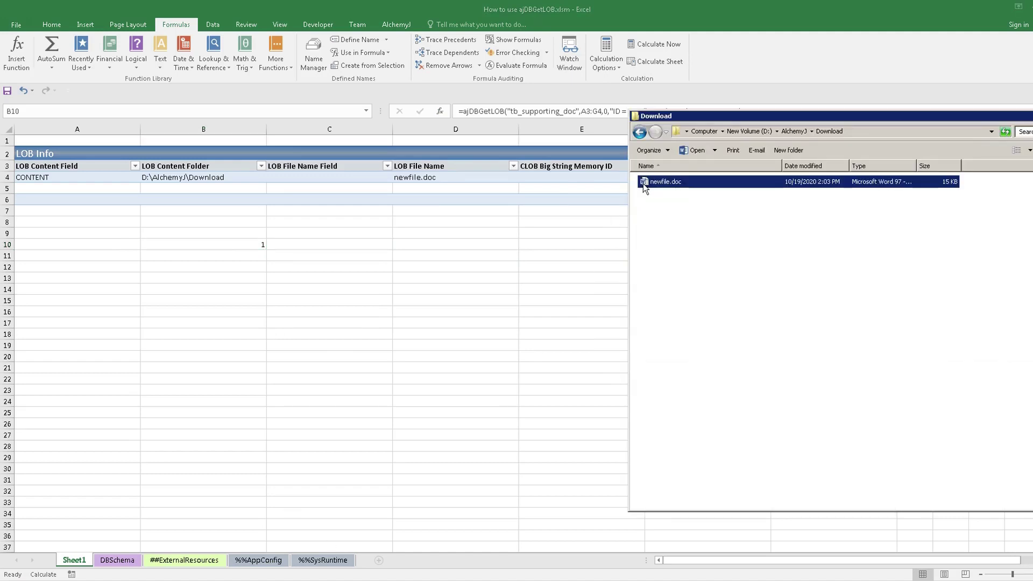